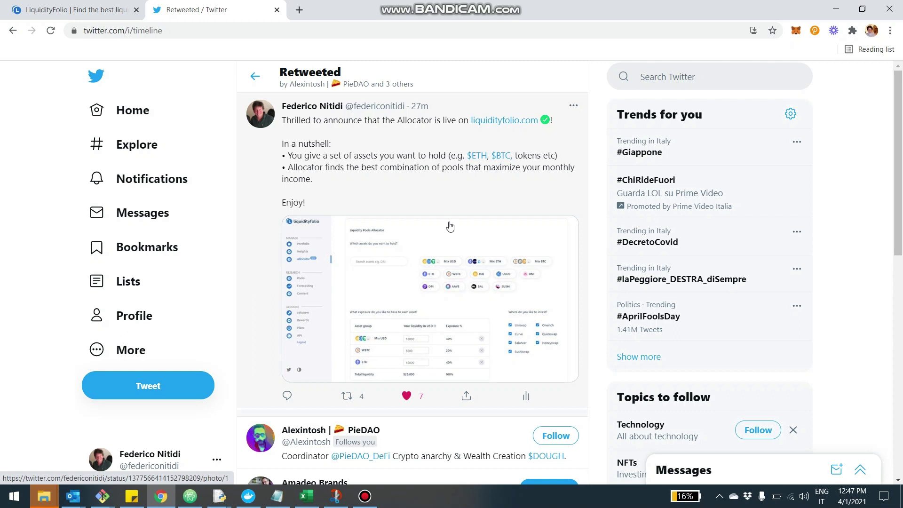
Switch from the Twitter announcement to the LiquidityFolio Liquidity Pools Allocator page
{"action": "left_click", "coordinate": [78, 10]}
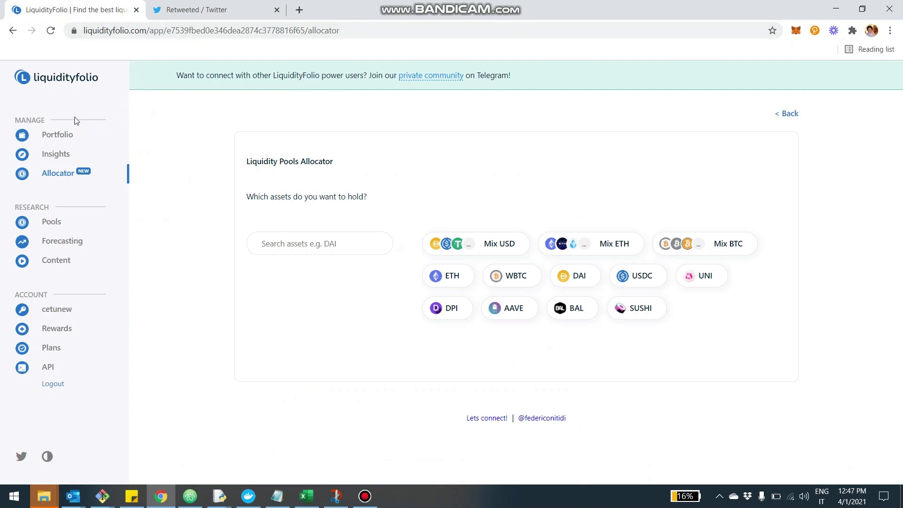
{"action": "left_click", "coordinate": [67, 136]}
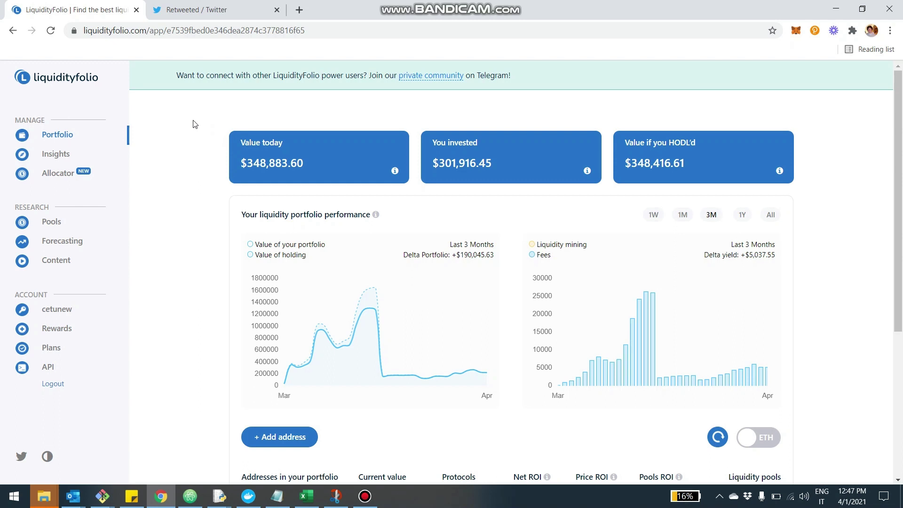
{"action": "left_click", "coordinate": [50, 175]}
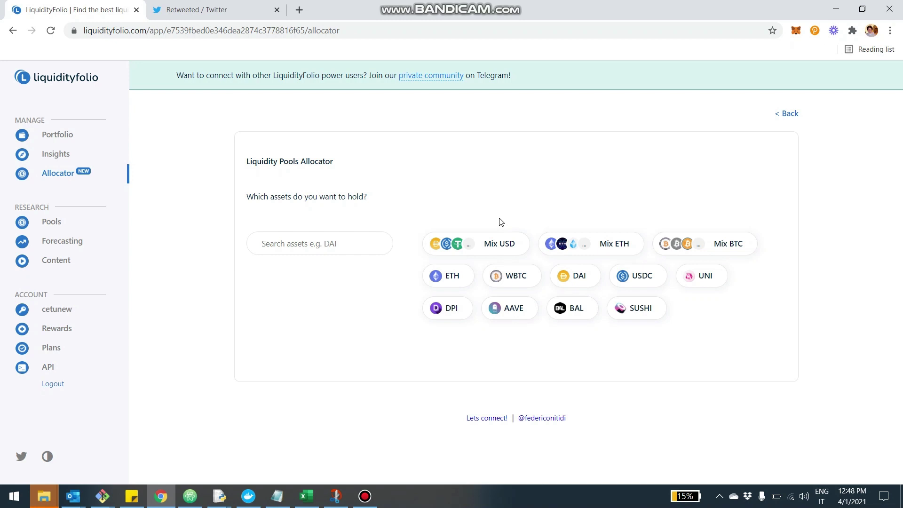
Select Mix USD, ETH, WBTC and BAL as assets to hold and view their exposure table
{"action": "left_click", "coordinate": [488, 248]}
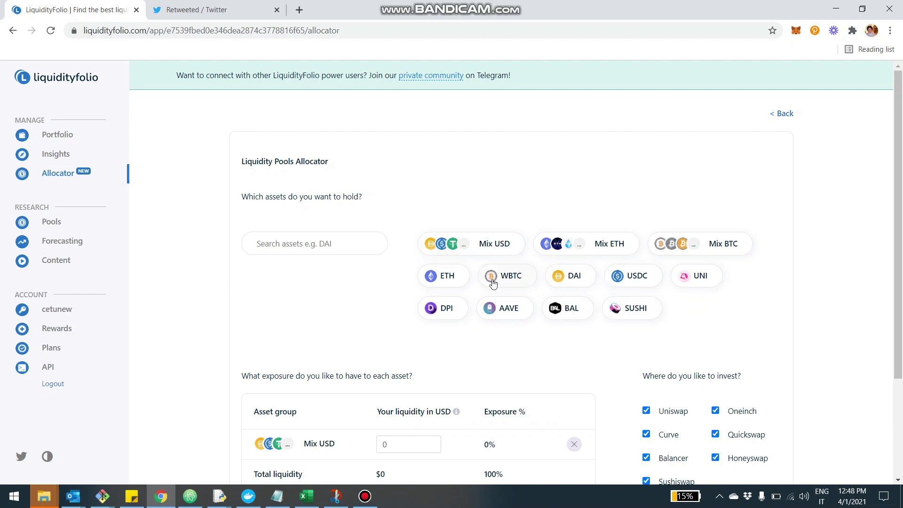
{"action": "left_click", "coordinate": [442, 283]}
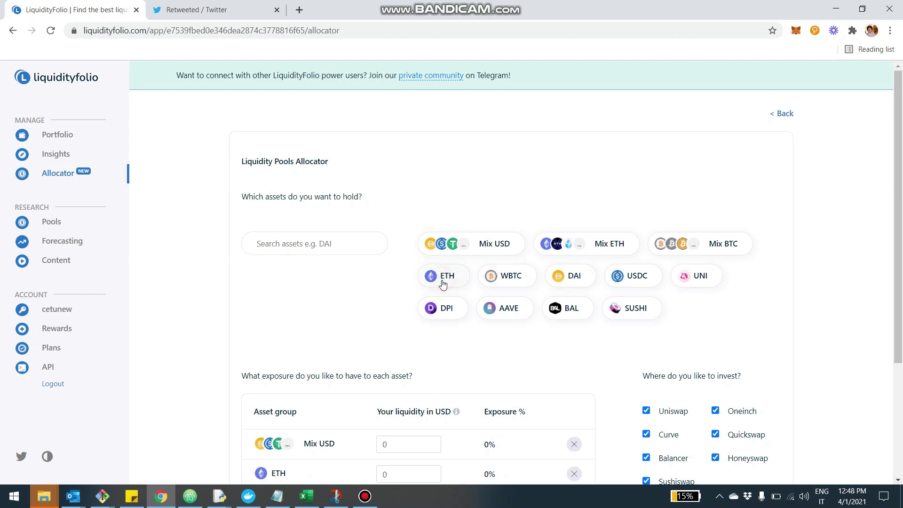
{"action": "left_click", "coordinate": [499, 281]}
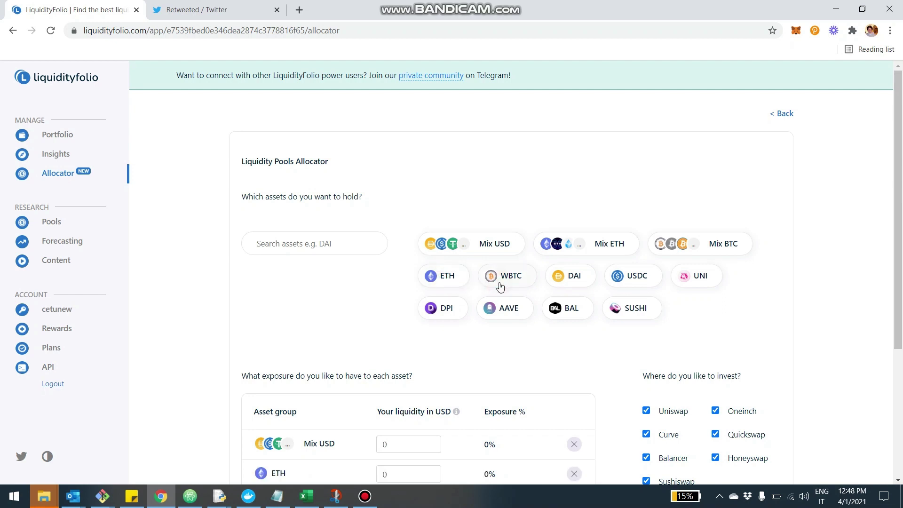
{"action": "left_click", "coordinate": [563, 315]}
{"action": "scroll", "coordinate": [576, 337], "scroll_direction": "down", "scroll_amount": 1}
{"action": "scroll", "coordinate": [574, 337], "scroll_direction": "down", "scroll_amount": 3}
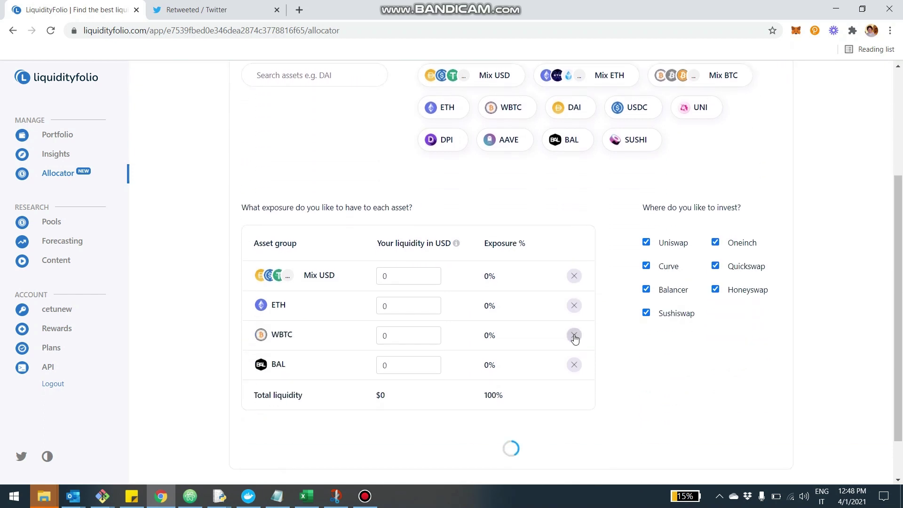
{"action": "scroll", "coordinate": [570, 328], "scroll_direction": "up", "scroll_amount": 1}
{"action": "scroll", "coordinate": [569, 326], "scroll_direction": "down", "scroll_amount": 1}
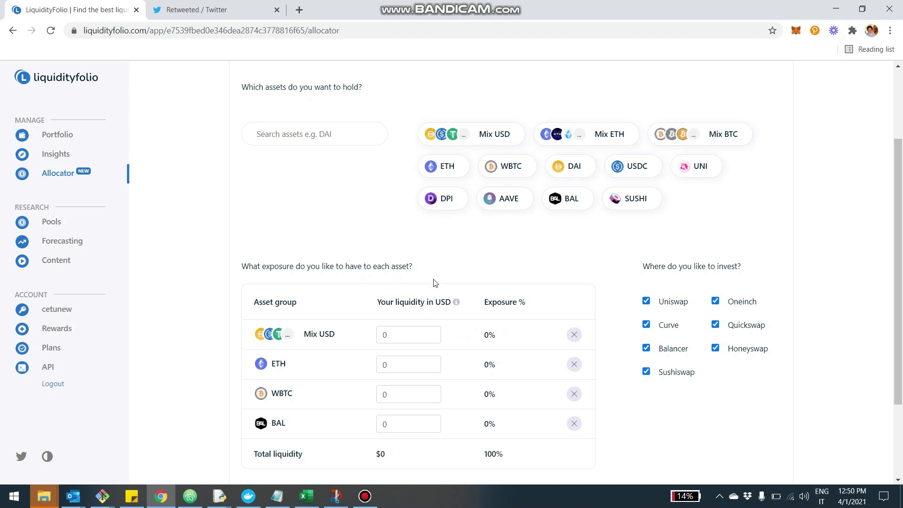
{"action": "scroll", "coordinate": [435, 284], "scroll_direction": "down", "scroll_amount": 1}
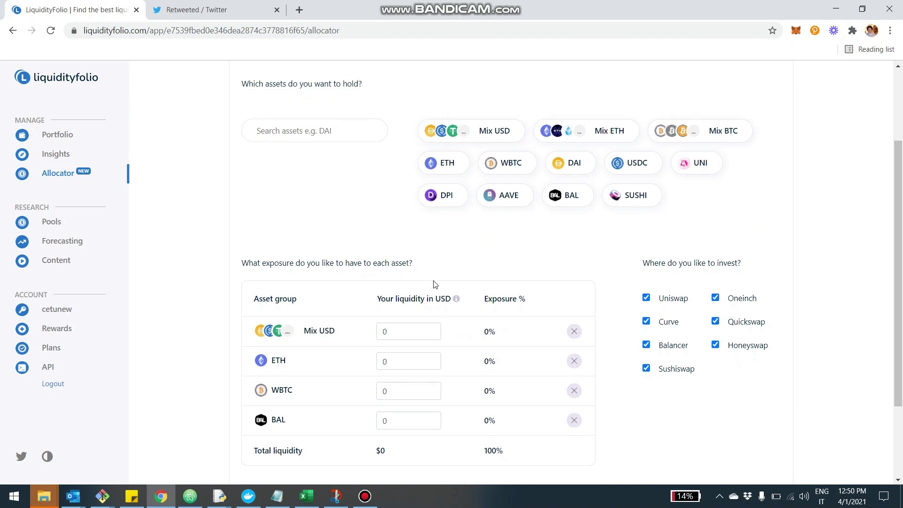
Enter USD liquidity of 50000 for Mix USD, 30000 for ETH, and 20000 each for WBTC and BAL
{"action": "left_click", "coordinate": [409, 330]}
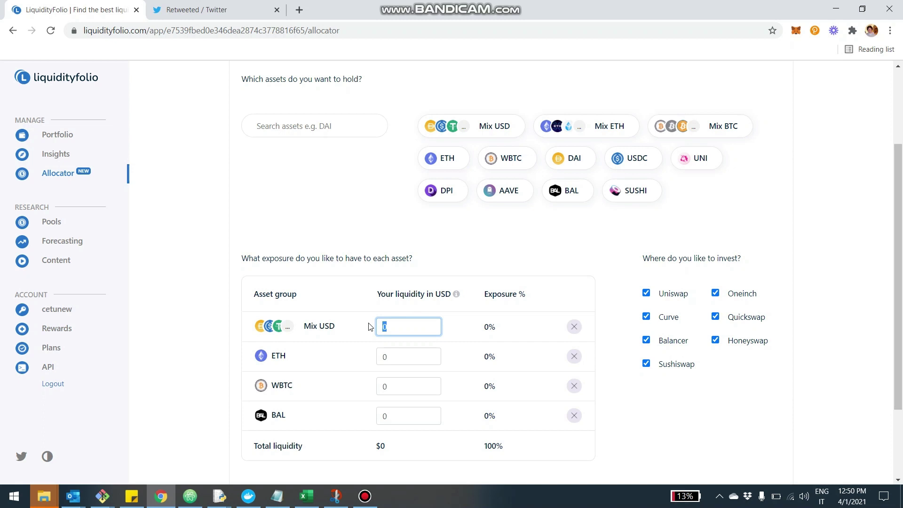
{"action": "type", "text": "50000"}
{"action": "left_click", "coordinate": [391, 356]}
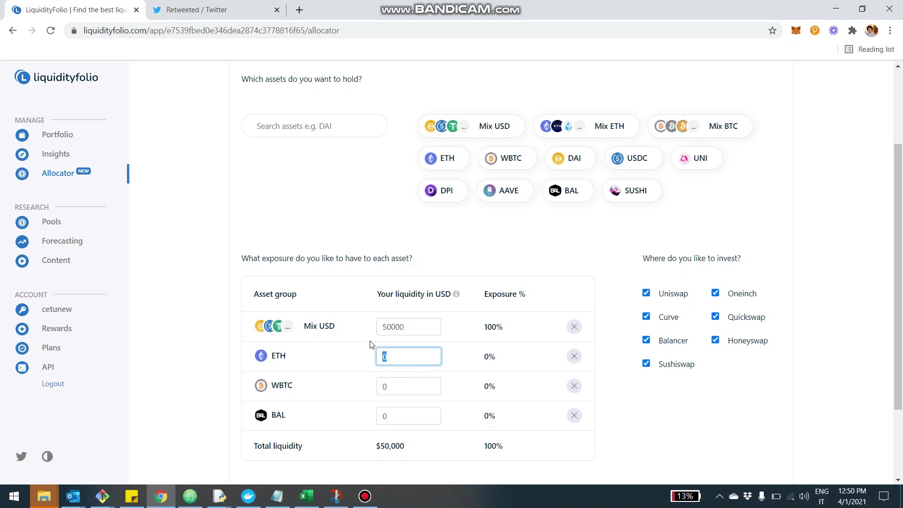
{"action": "type", "text": "30000"}
{"action": "left_click", "coordinate": [390, 391]}
{"action": "type", "text": "20000"}
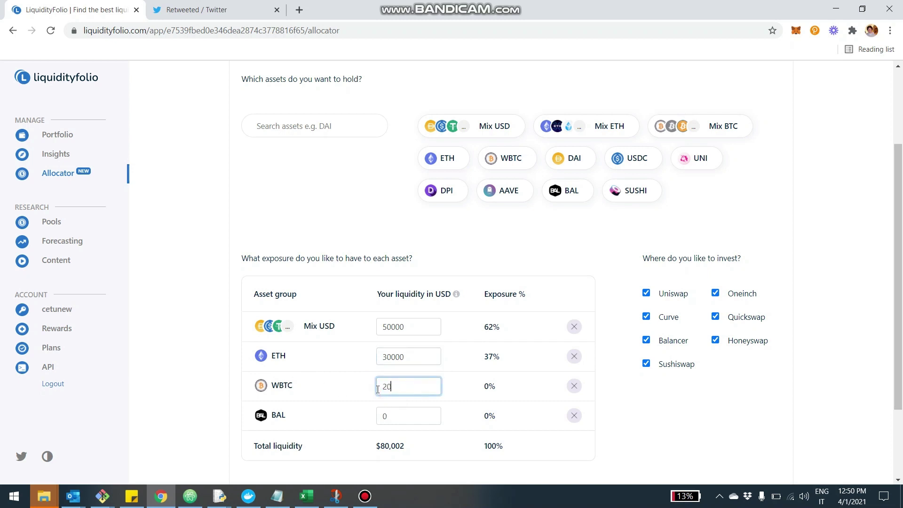
{"action": "left_click", "coordinate": [410, 414]}
{"action": "left_click", "coordinate": [356, 409]}
{"action": "left_click", "coordinate": [383, 415]}
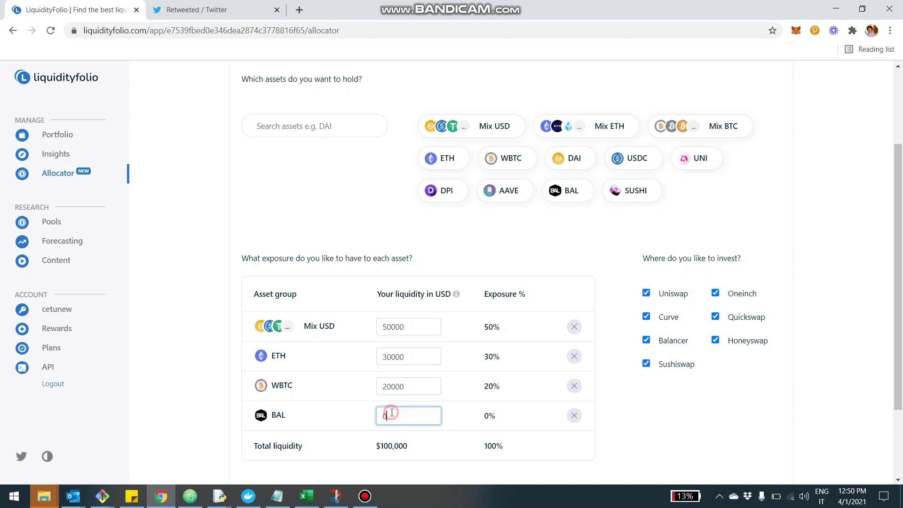
{"action": "type", "text": "20000"}
{"action": "scroll", "coordinate": [400, 376], "scroll_direction": "down", "scroll_amount": 1}
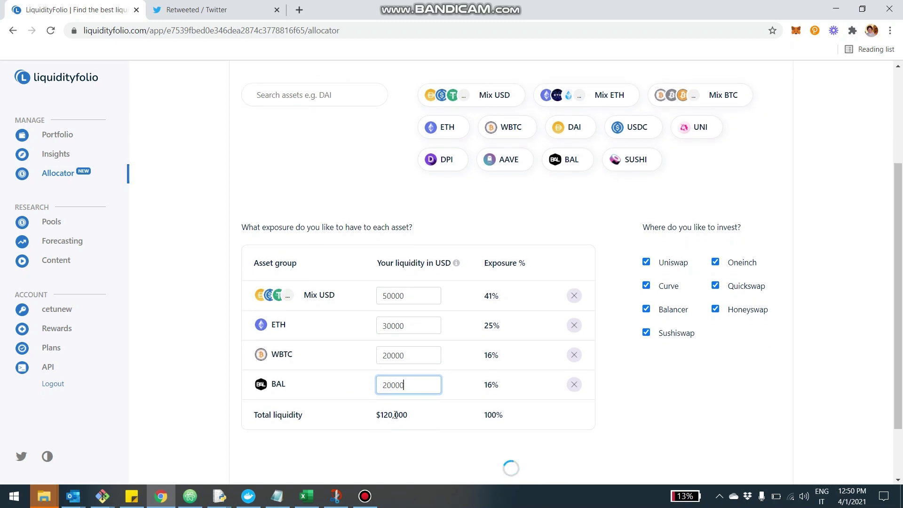
{"action": "scroll", "coordinate": [395, 413], "scroll_direction": "up", "scroll_amount": 1}
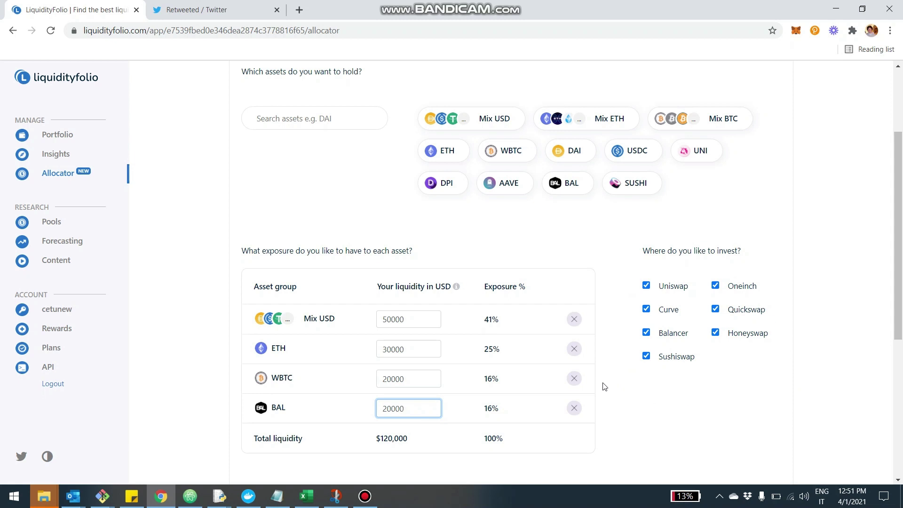
Exclude Honeyswap from the investable protocols while keeping Quickswap enabled
{"action": "left_click", "coordinate": [714, 313]}
{"action": "left_click", "coordinate": [716, 335]}
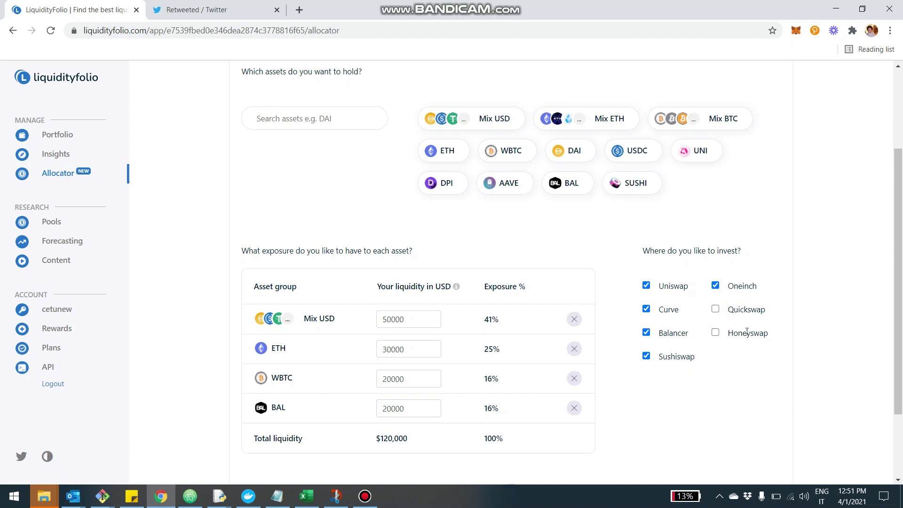
{"action": "left_click", "coordinate": [715, 309]}
{"action": "scroll", "coordinate": [641, 338], "scroll_direction": "down", "scroll_amount": 2}
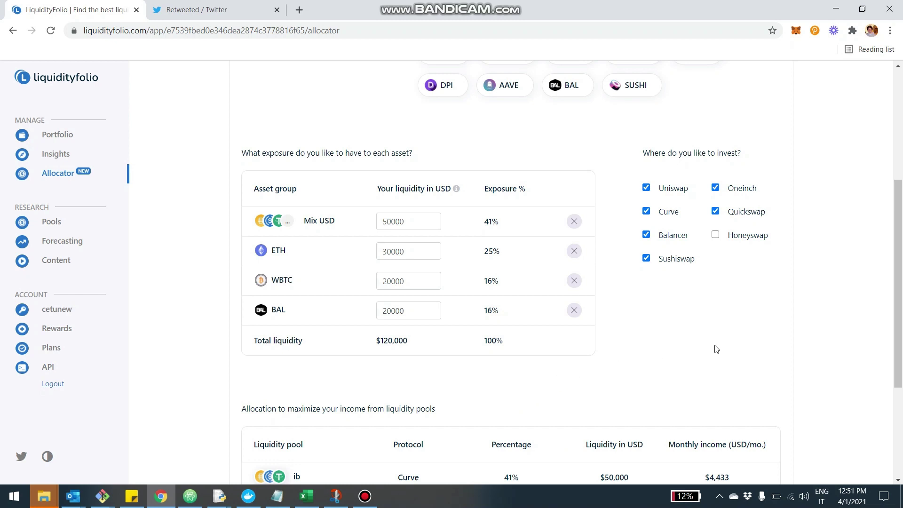
Scroll to the updated allocation led by Quickswap's WETH-DAI pool at 50%, $7,560/month
{"action": "scroll", "coordinate": [716, 349], "scroll_direction": "down", "scroll_amount": 3}
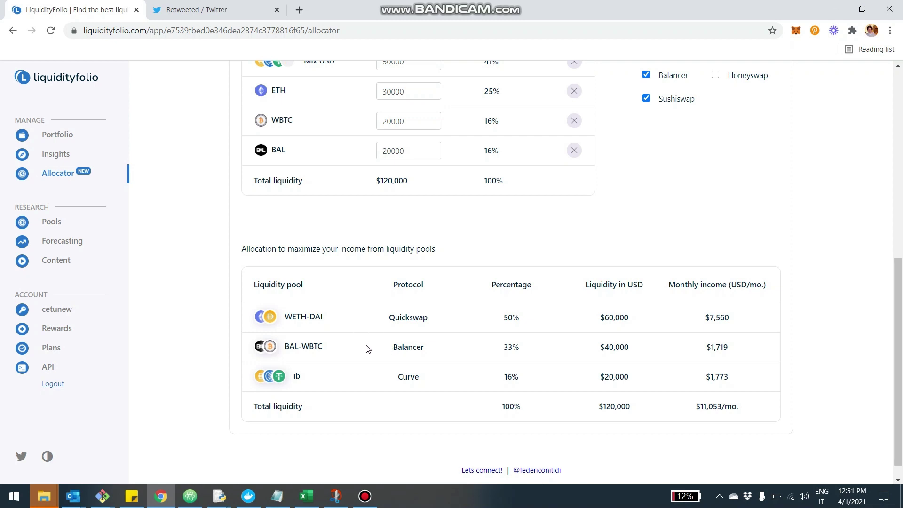
{"action": "scroll", "coordinate": [416, 335], "scroll_direction": "up", "scroll_amount": 2}
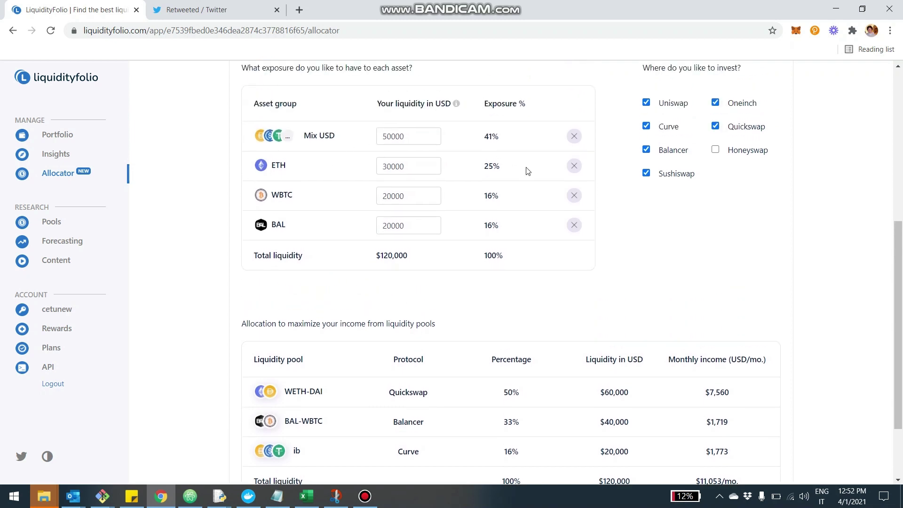
{"action": "scroll", "coordinate": [310, 205], "scroll_direction": "down", "scroll_amount": 1}
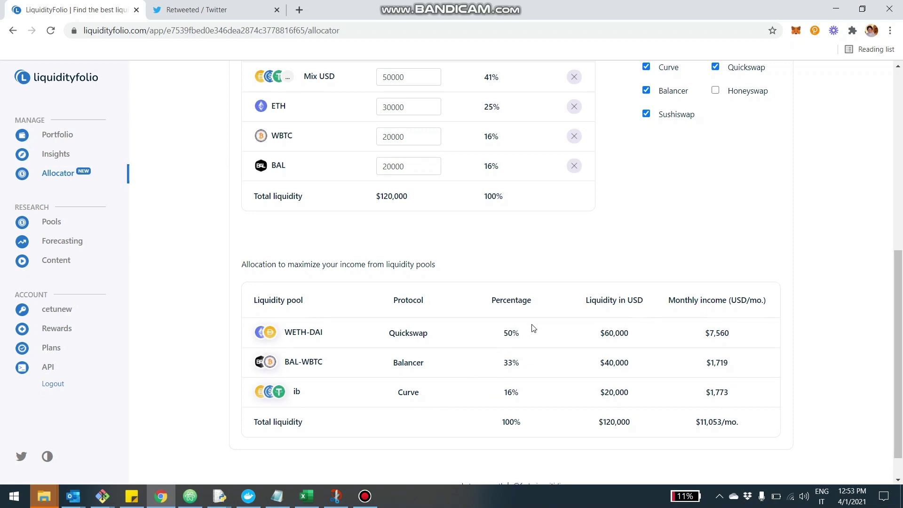
{"action": "scroll", "coordinate": [531, 328], "scroll_direction": "down", "scroll_amount": 1}
{"action": "scroll", "coordinate": [533, 329], "scroll_direction": "up", "scroll_amount": 1}
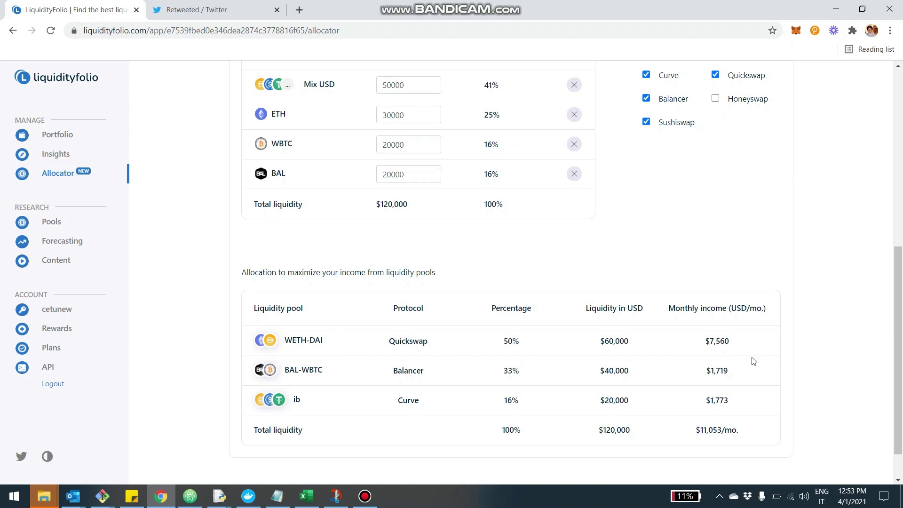
{"action": "scroll", "coordinate": [797, 207], "scroll_direction": "up", "scroll_amount": 3}
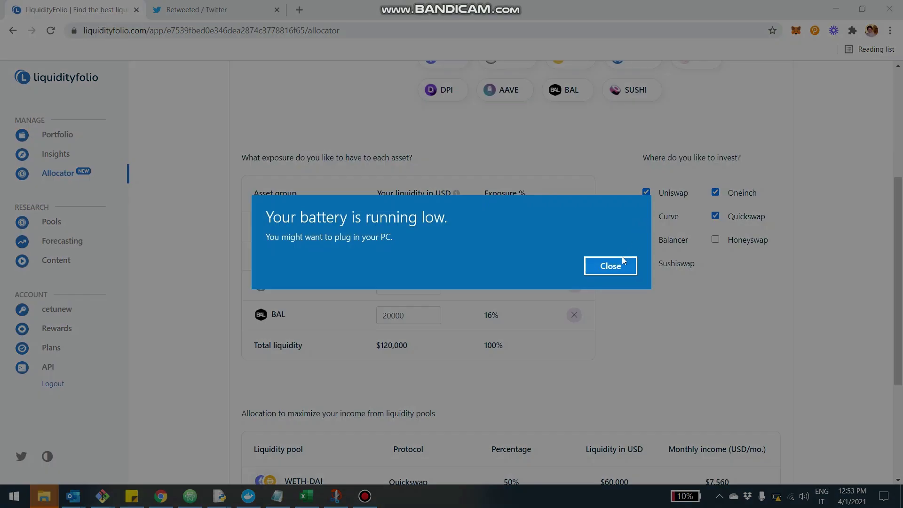
Dismiss the low-battery notice and untick Curve from the investable protocols
{"action": "left_click", "coordinate": [623, 260]}
{"action": "left_click", "coordinate": [646, 216]}
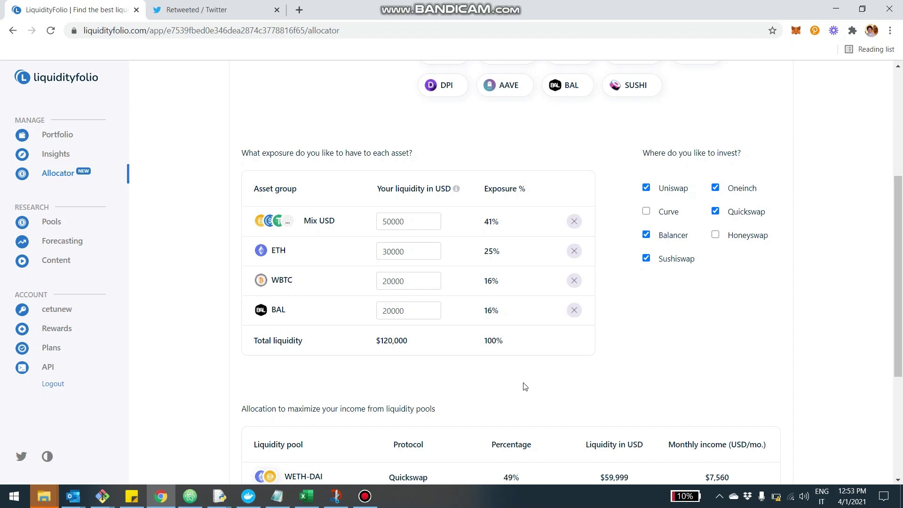
{"action": "scroll", "coordinate": [525, 387], "scroll_direction": "down", "scroll_amount": 4}
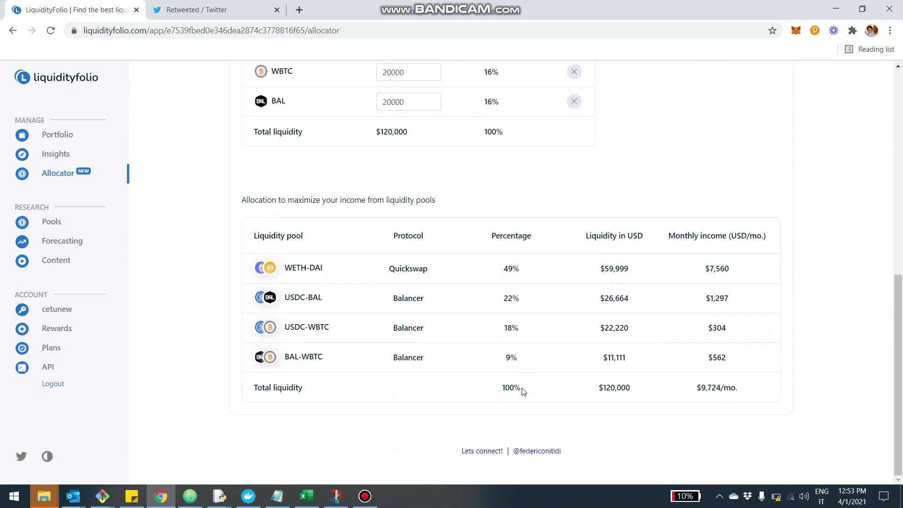
{"action": "scroll", "coordinate": [465, 379], "scroll_direction": "up", "scroll_amount": 1}
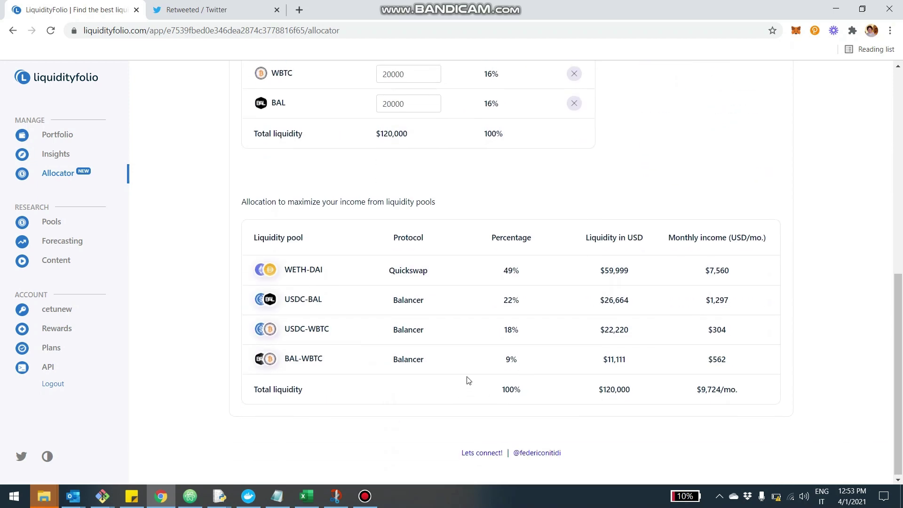
{"action": "scroll", "coordinate": [637, 195], "scroll_direction": "up", "scroll_amount": 2}
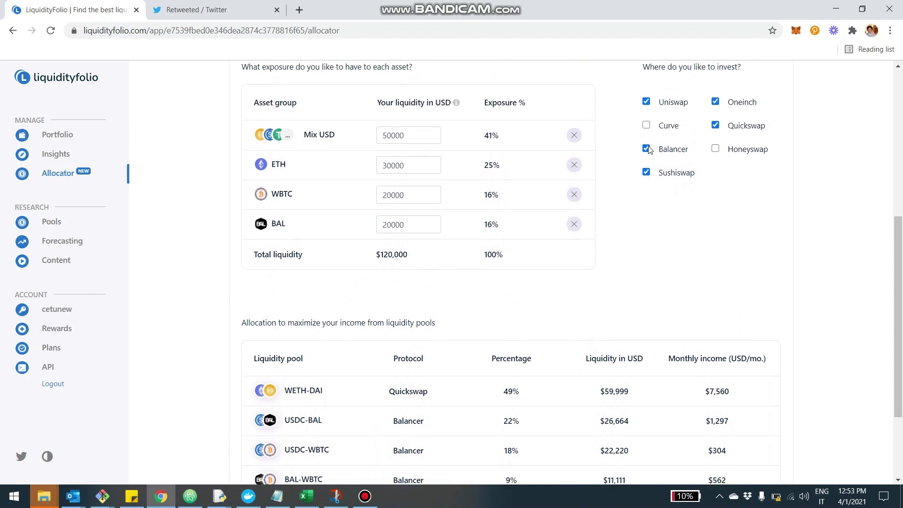
{"action": "scroll", "coordinate": [533, 263], "scroll_direction": "down", "scroll_amount": 2}
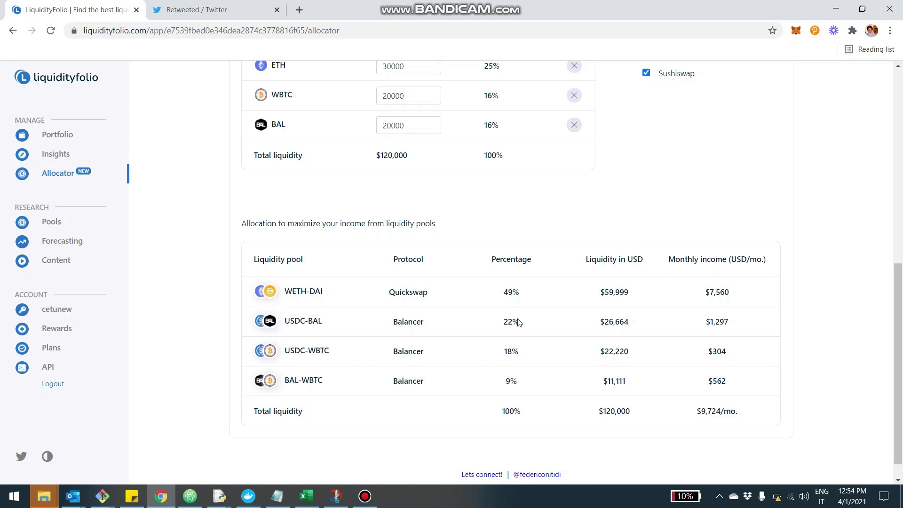
{"action": "scroll", "coordinate": [515, 316], "scroll_direction": "up", "scroll_amount": 1}
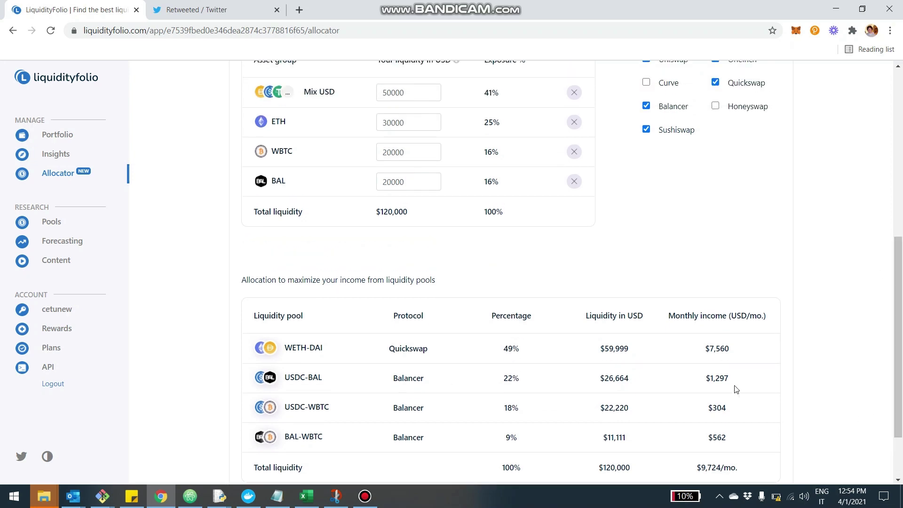
{"action": "scroll", "coordinate": [736, 389], "scroll_direction": "up", "scroll_amount": 7}
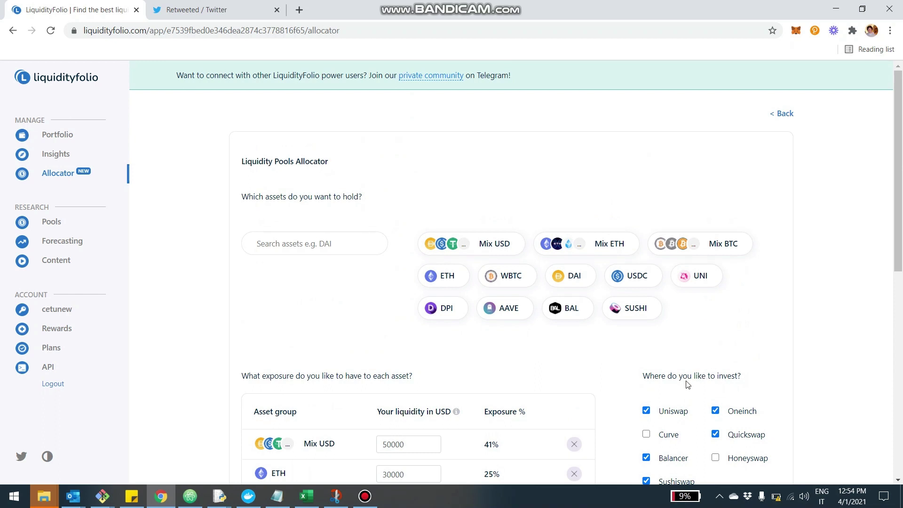
{"action": "scroll", "coordinate": [675, 393], "scroll_direction": "down", "scroll_amount": 8}
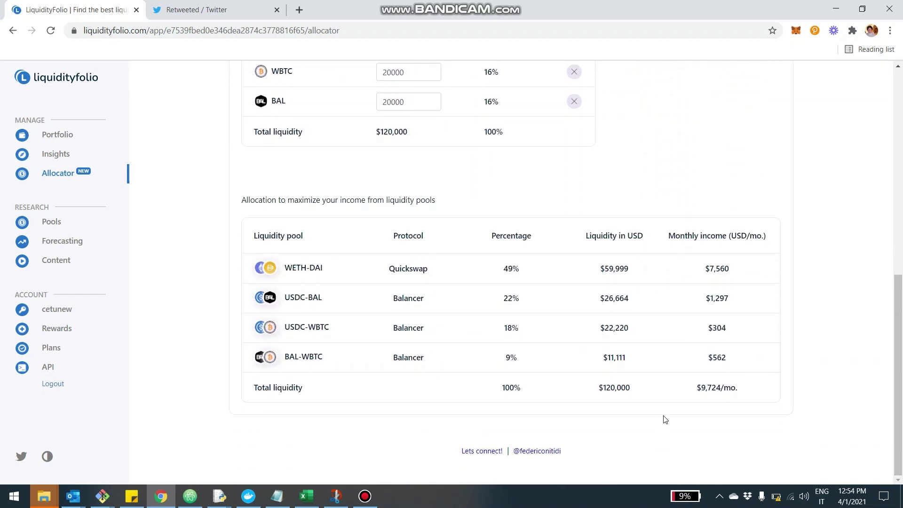